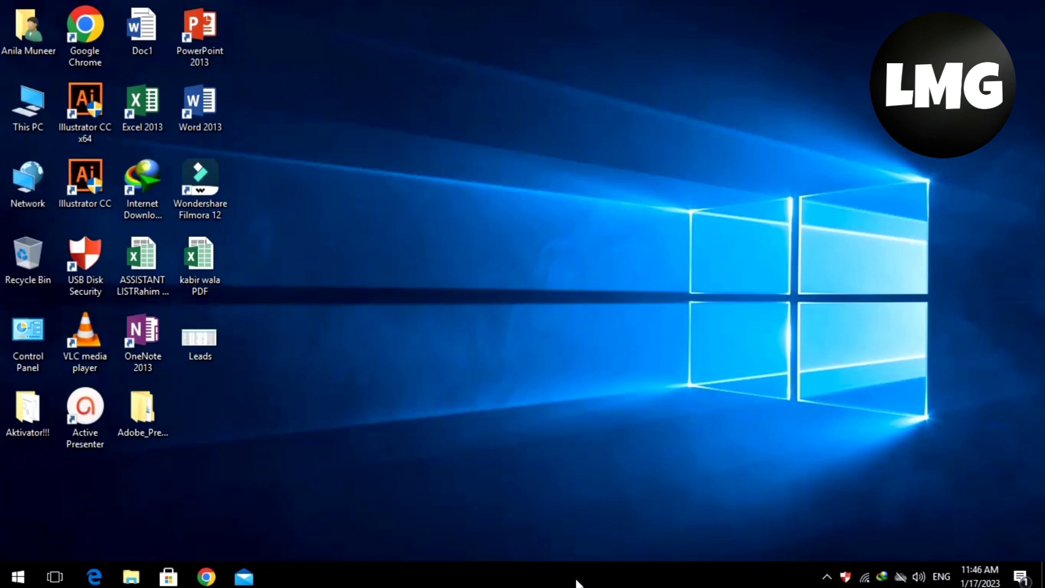
Open Task Manager from the taskbar and end the Windows Explorer task.
right_click(577, 582)
click(654, 510)
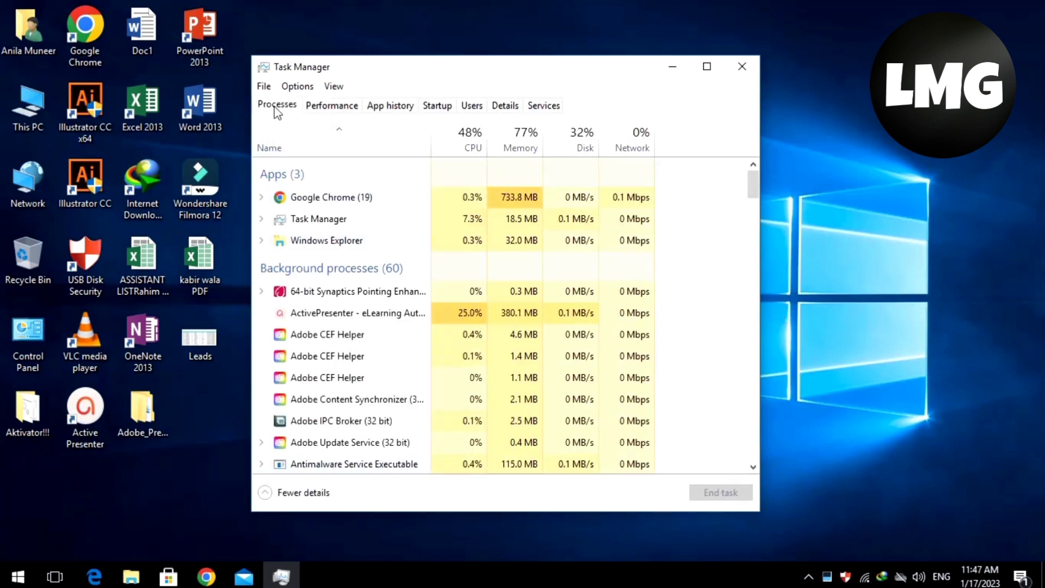
click(324, 250)
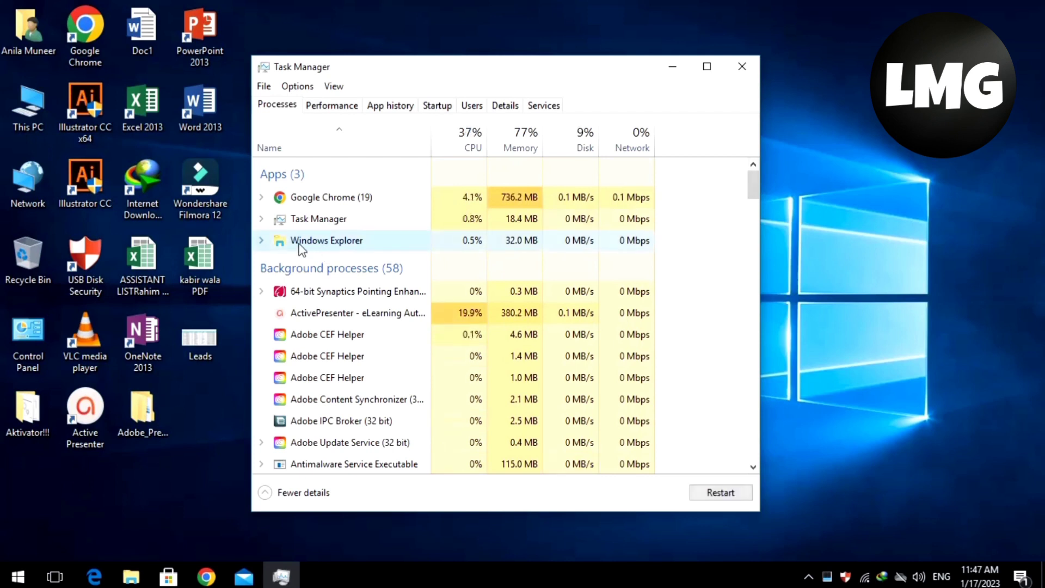
double_click(328, 243)
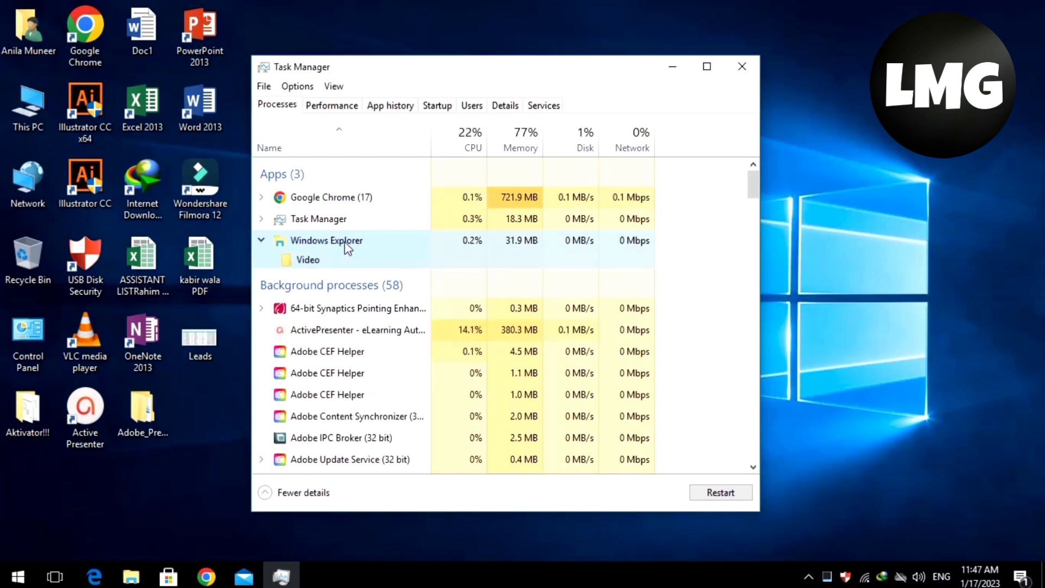
right_click(346, 245)
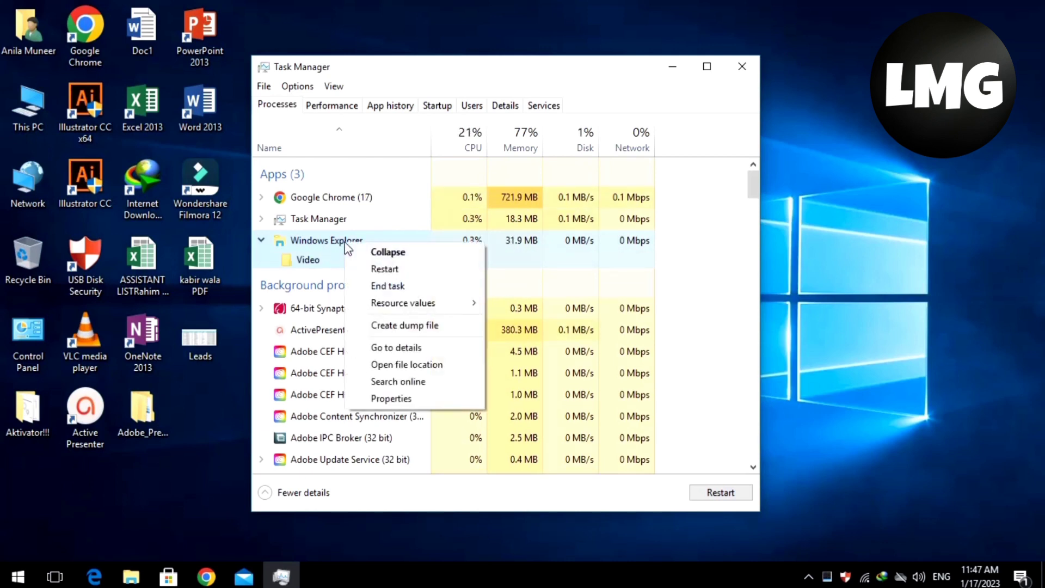
click(402, 286)
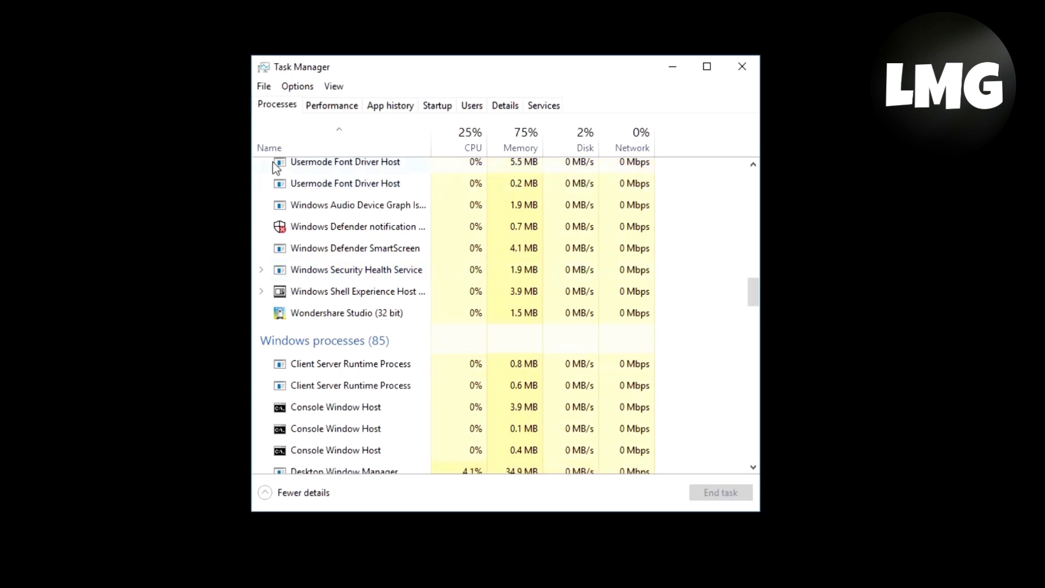
Run explorer.exe as a new task from Task Manager's File menu.
click(266, 88)
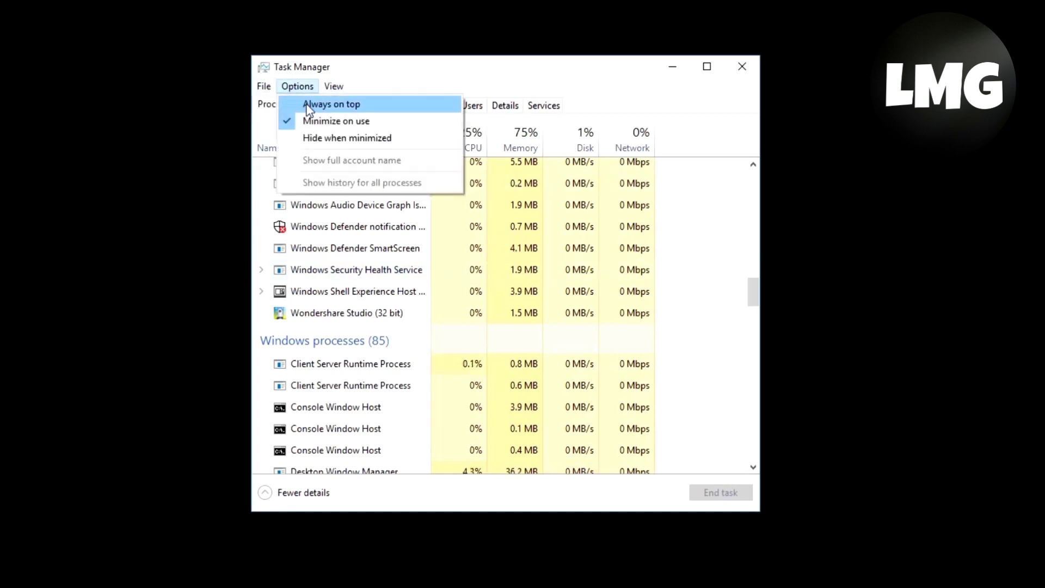
click(278, 105)
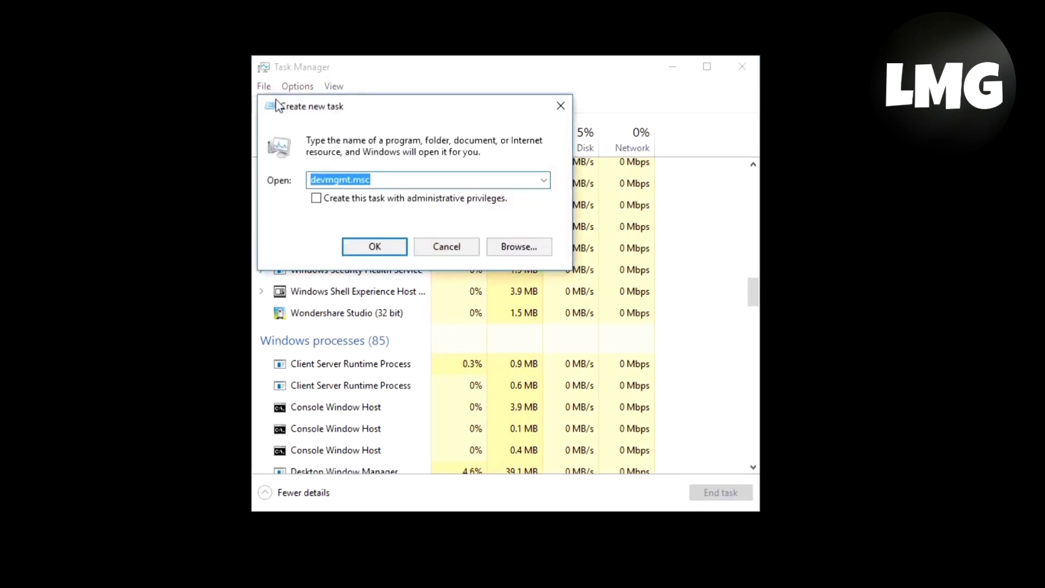
key(BackSpace)
text(explo)
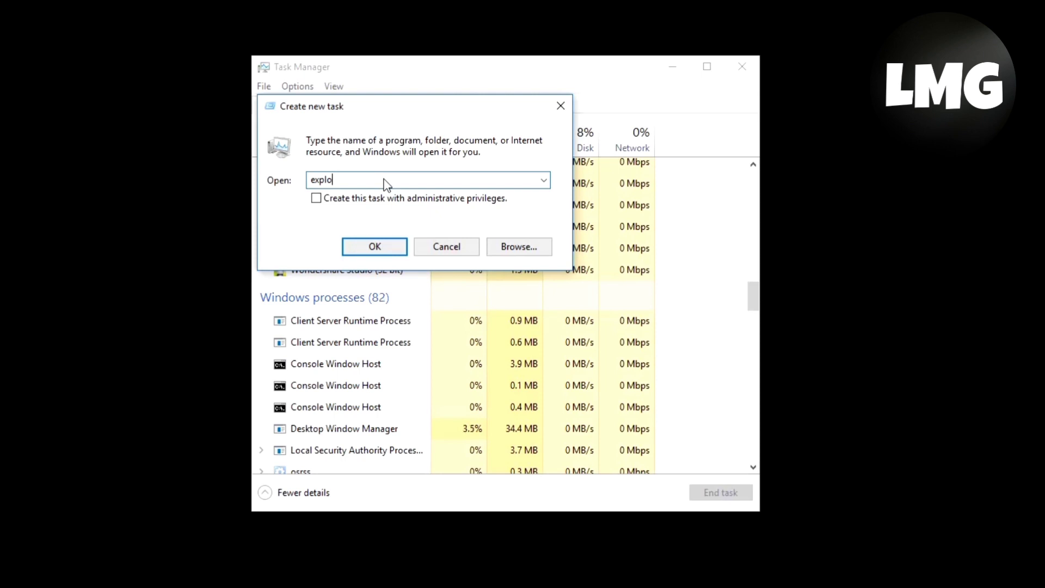
text(rer.exe)
click(355, 244)
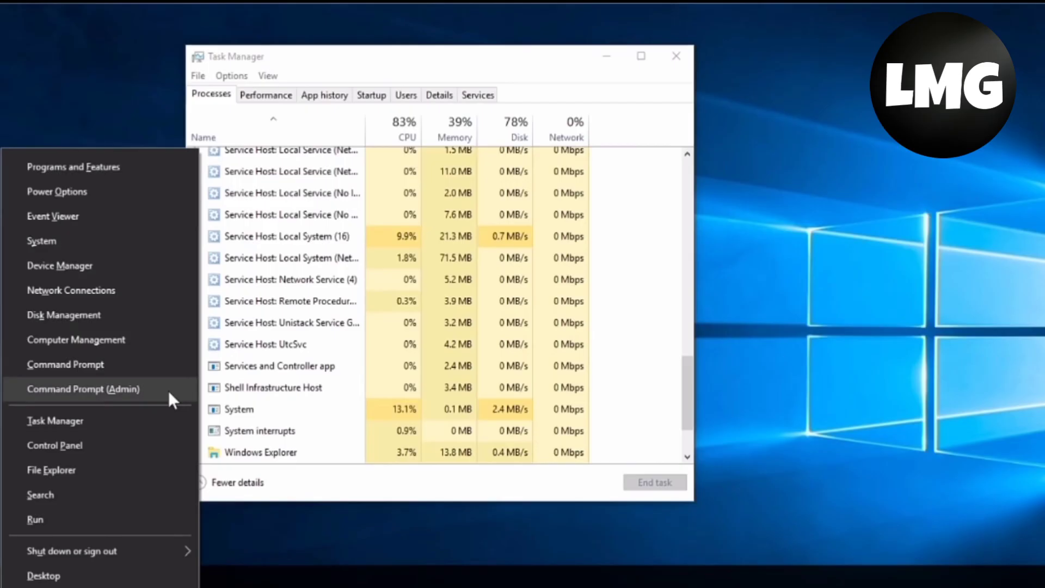
Run slmgr -rearm in an administrator Command Prompt, approving the UAC prompt.
click(168, 390)
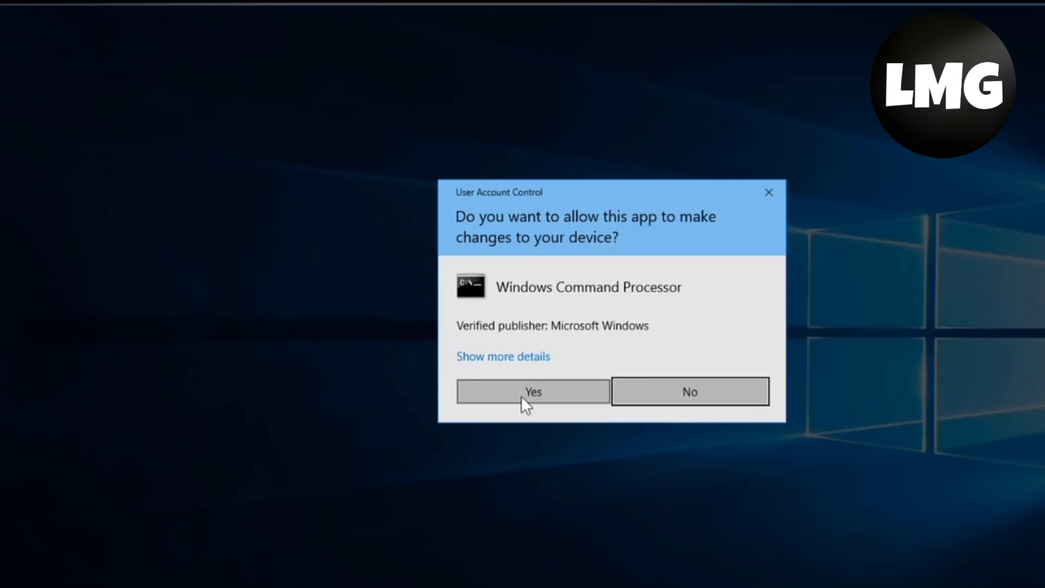
click(523, 393)
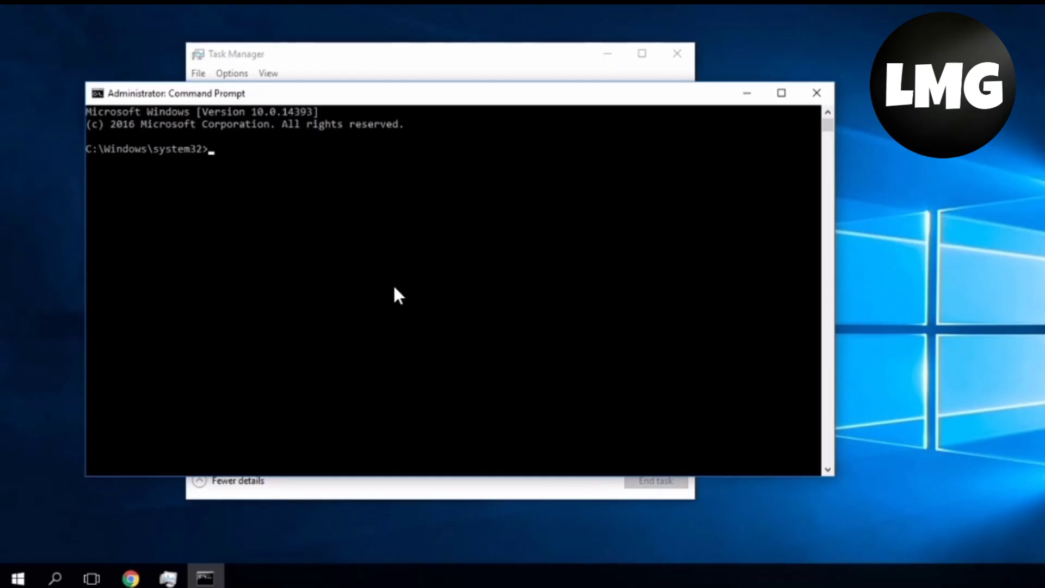
text(slmgr -rearm)
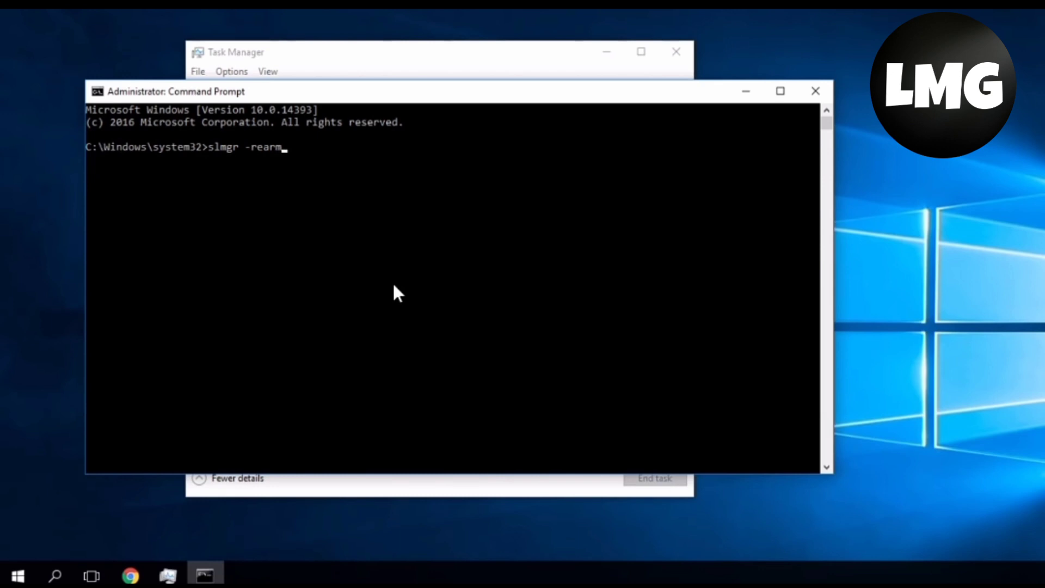
key(Return)
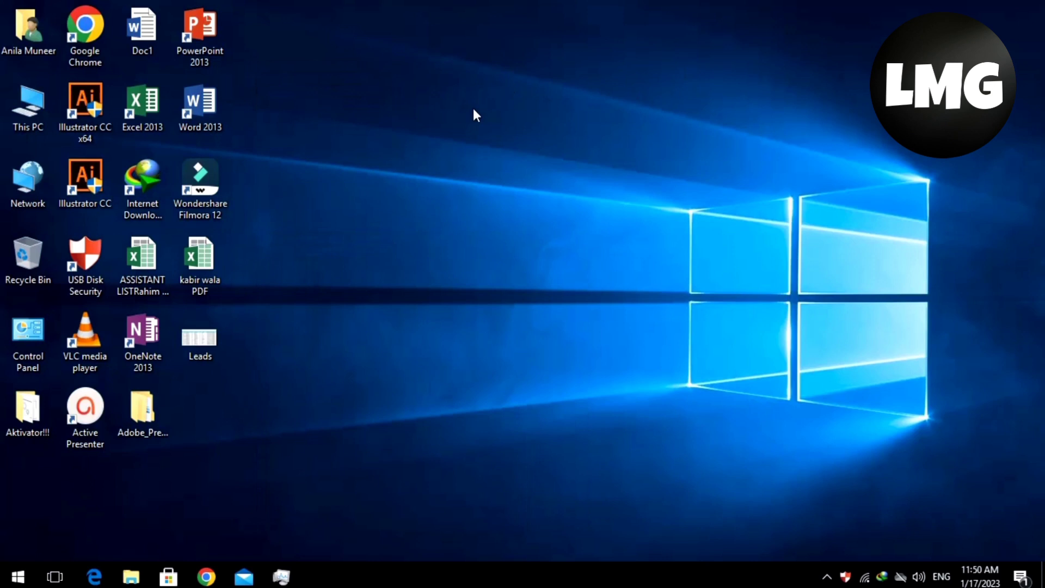
Enter gpedit.msc in the Win+R Run dialog.
key(super+r)
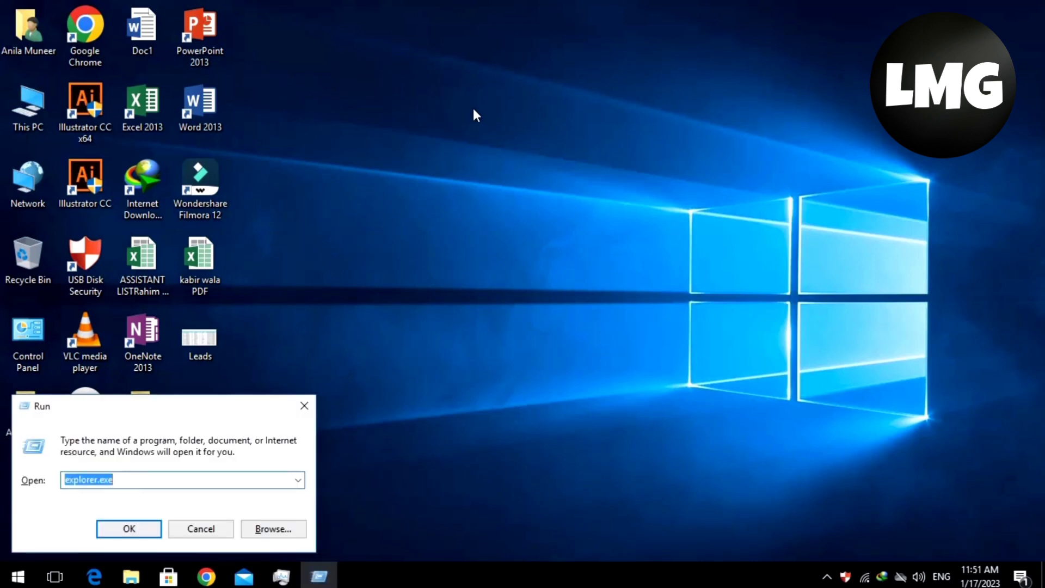
text(d)
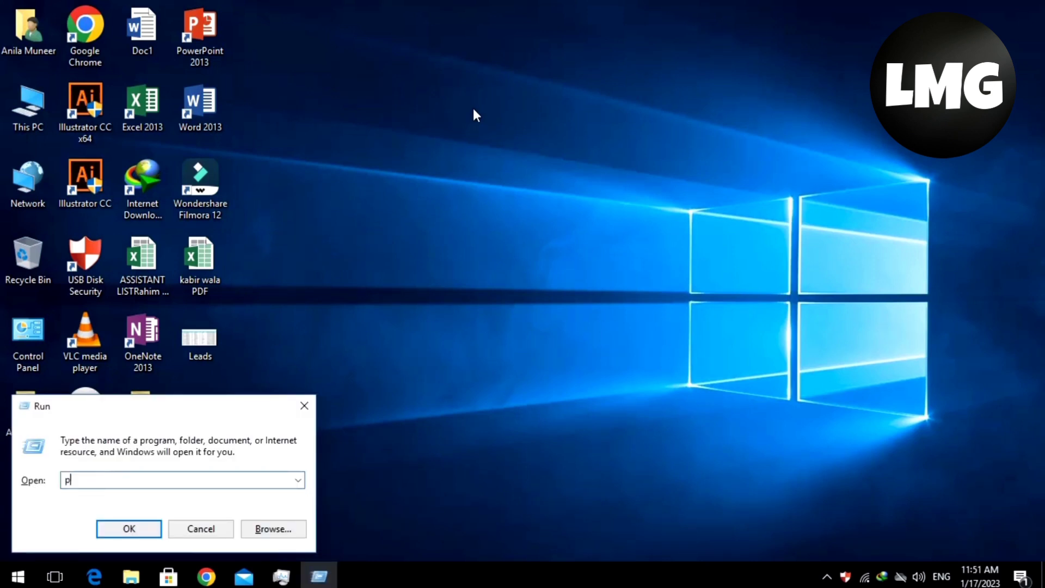
key(BackSpace)
text(d)
key(BackSpace)
text(g)
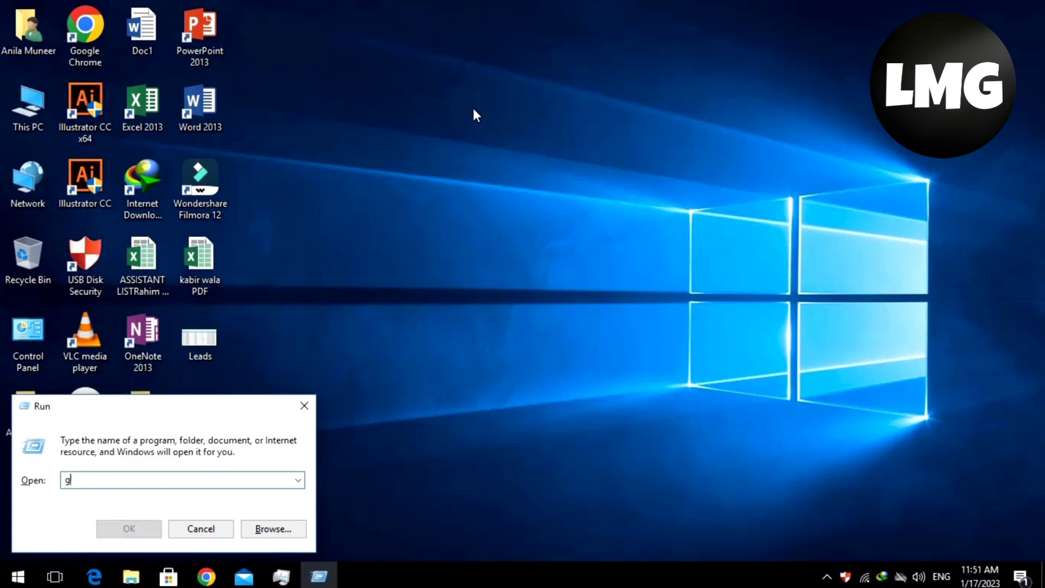
text(pt)
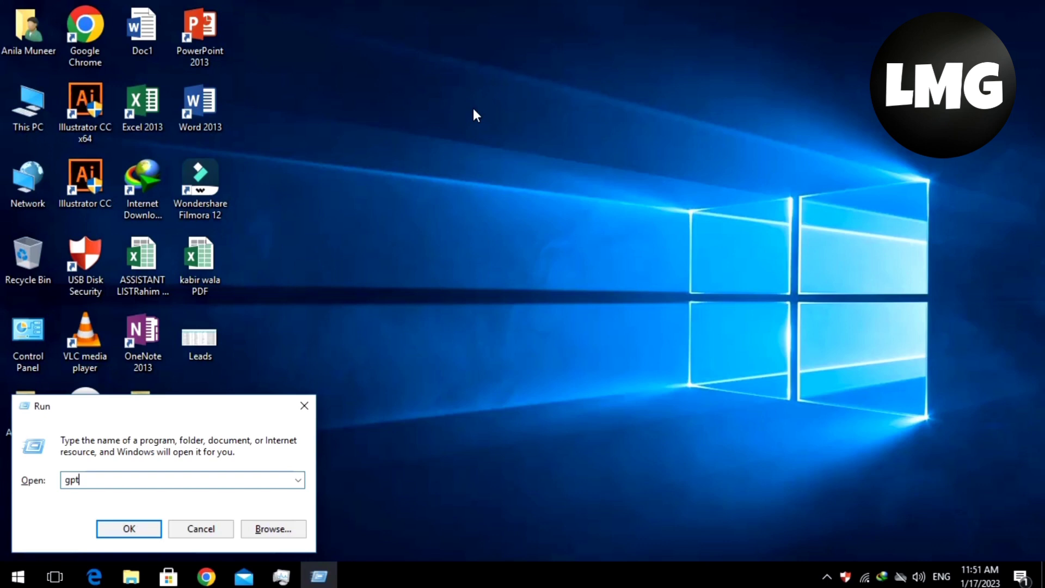
key(BackSpace)
text(edit.msc)
Expand Computer Configuration > Administrative Templates > Windows Components in the Group Policy Editor.
click(134, 531)
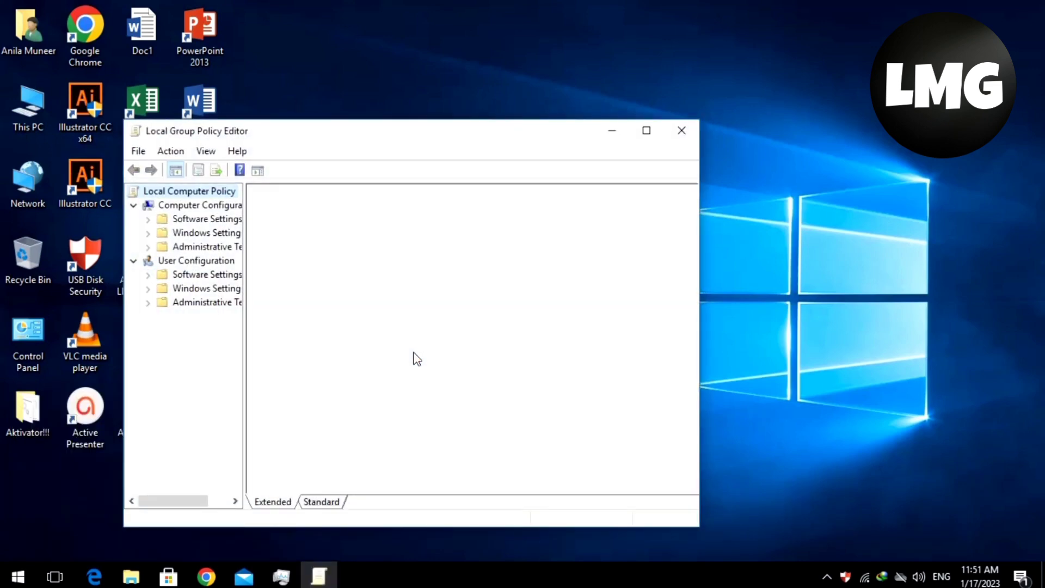
click(188, 206)
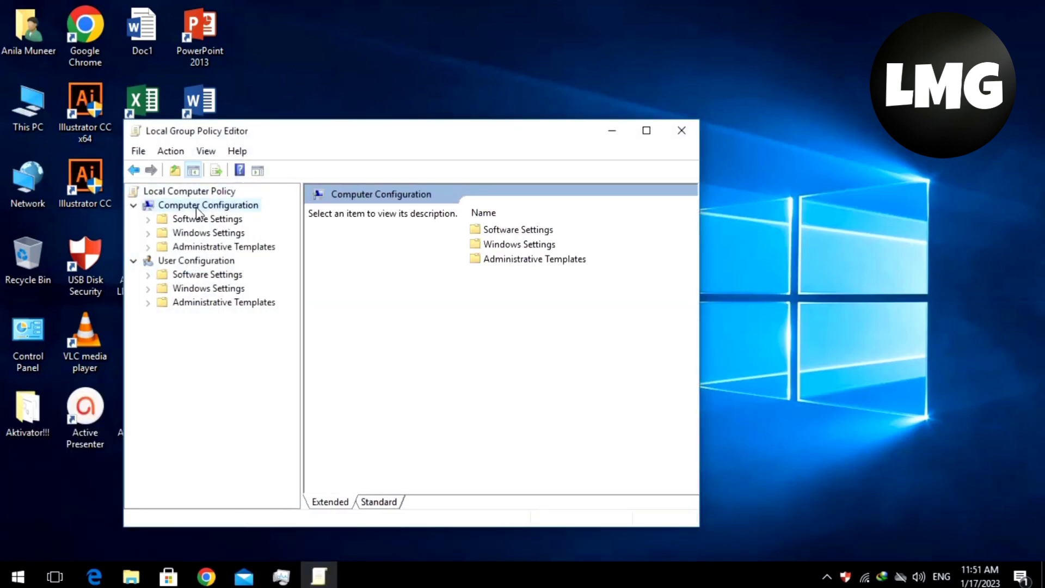
click(215, 246)
double_click(179, 252)
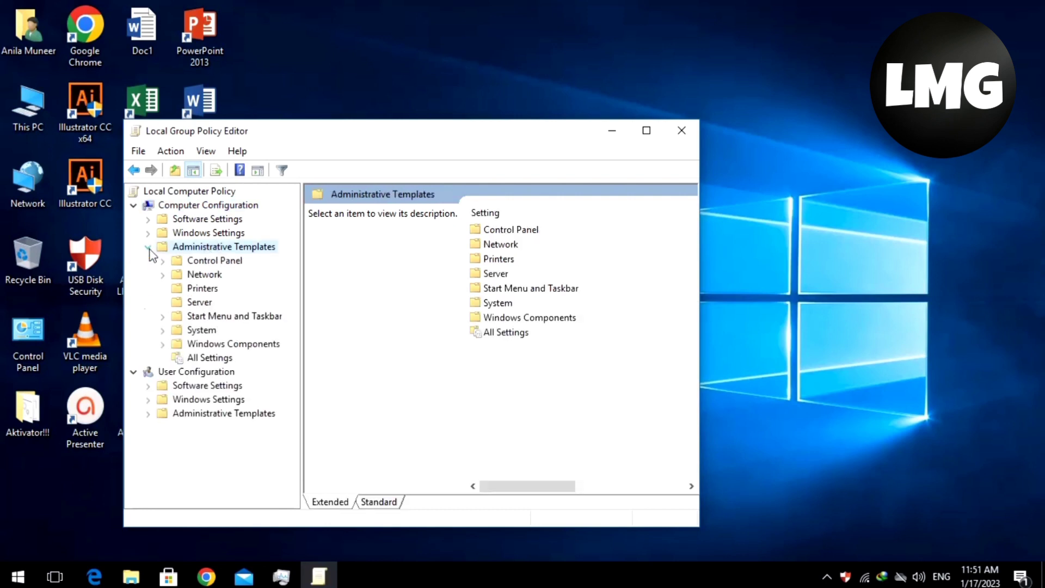
click(164, 344)
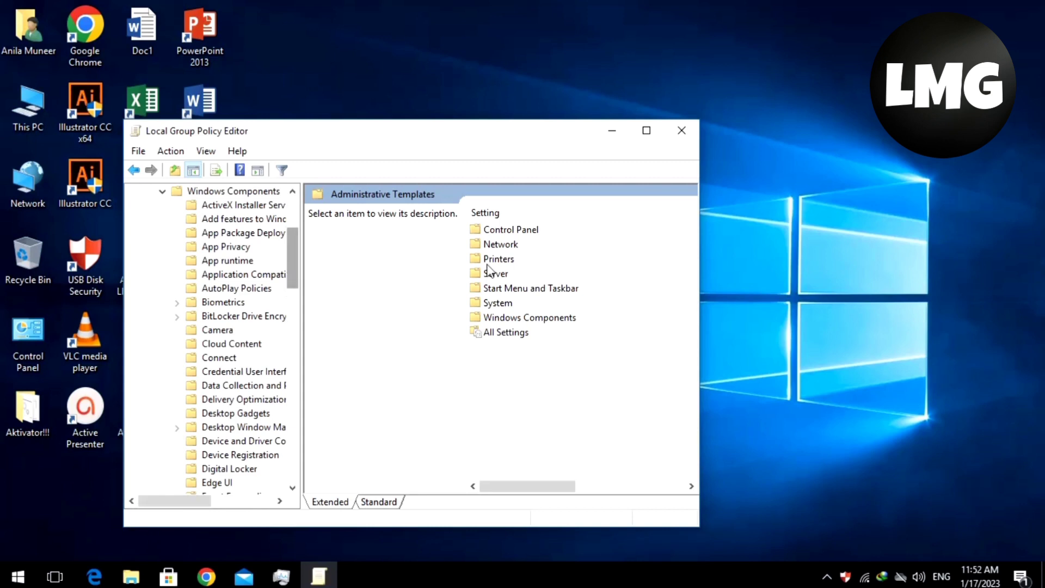
Open the Windows Update folder and select 'No auto-restart with logged on users' to view its description.
drag(293, 263, 302, 430)
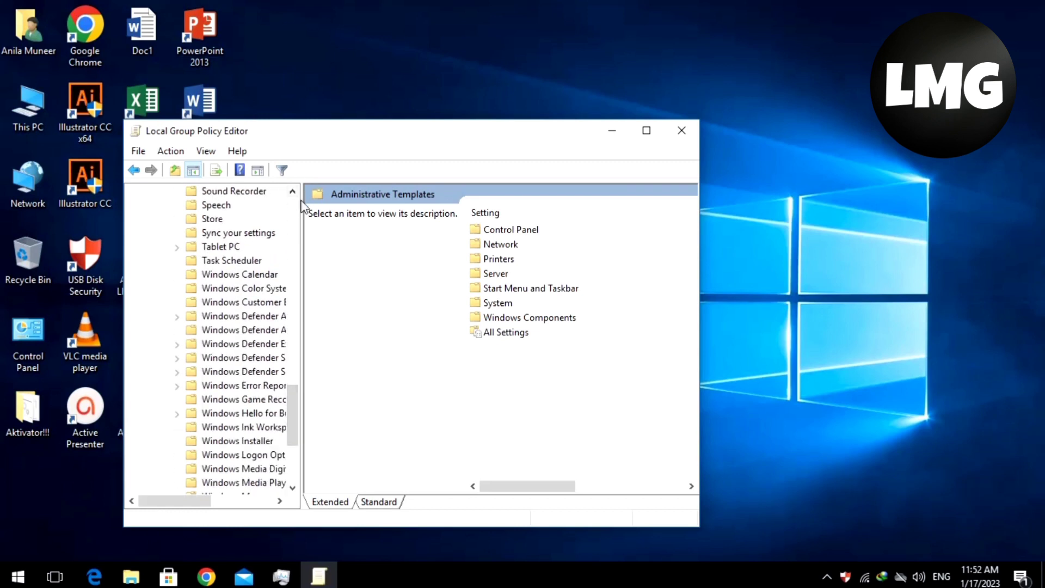
drag(300, 194, 380, 210)
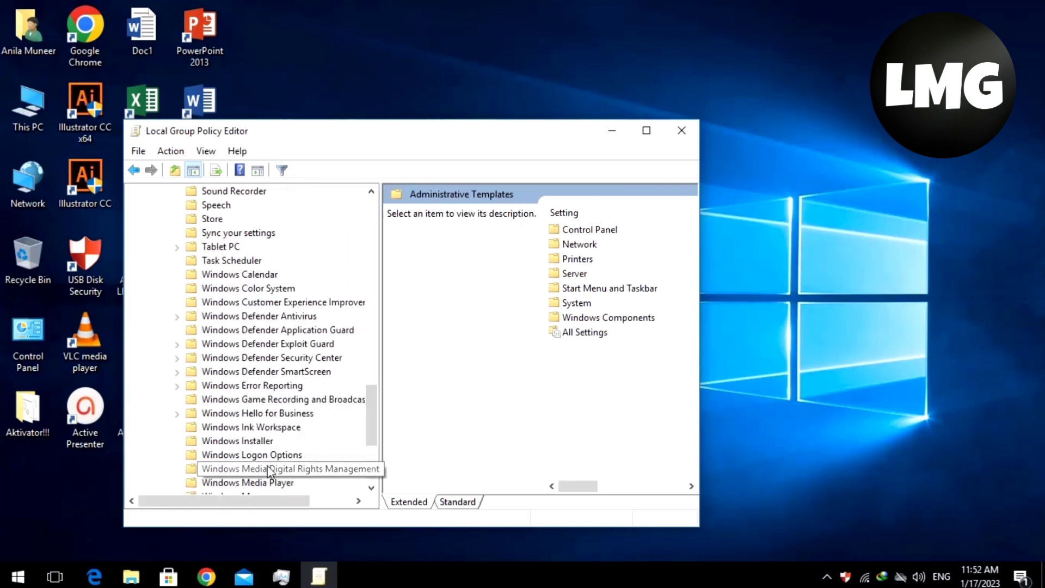
drag(374, 402, 349, 431)
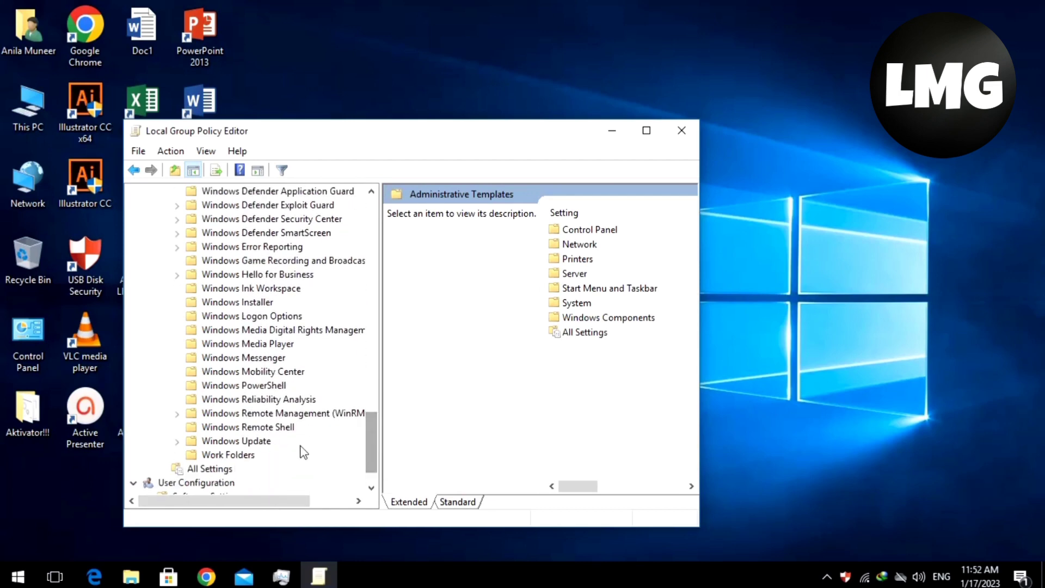
click(197, 441)
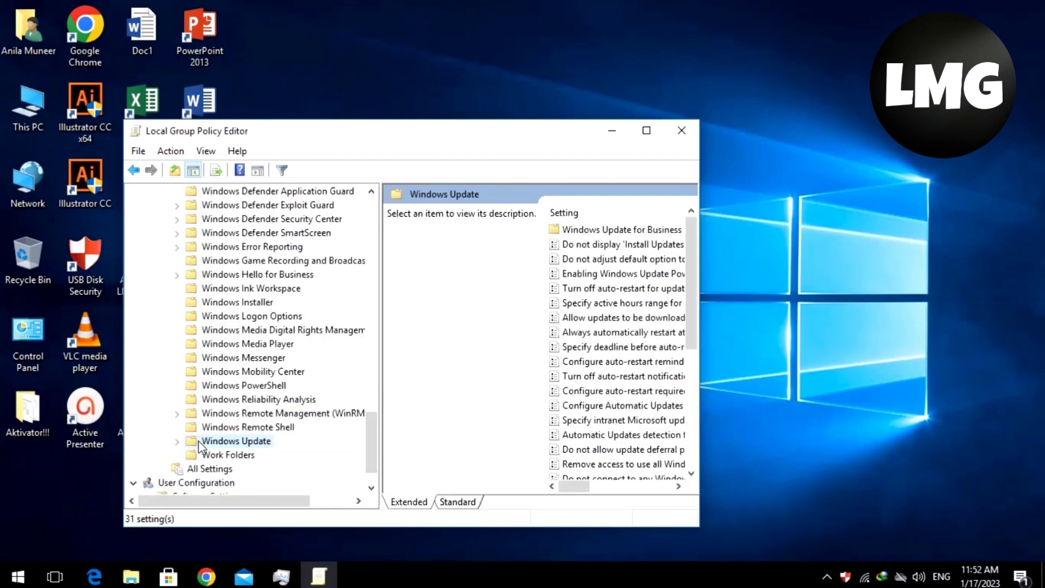
drag(380, 262, 253, 269)
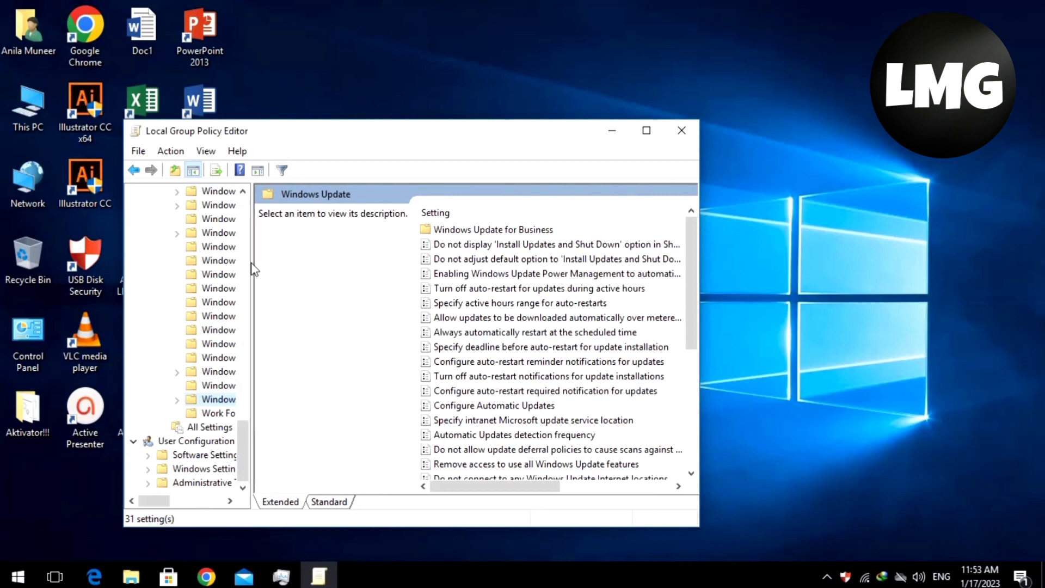
drag(253, 268, 202, 269)
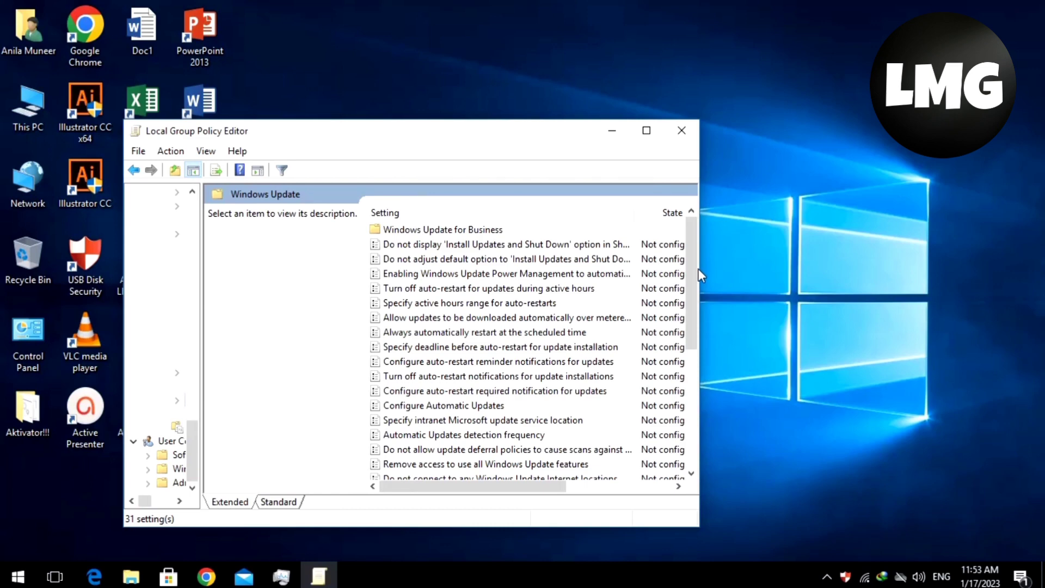
drag(698, 269, 691, 354)
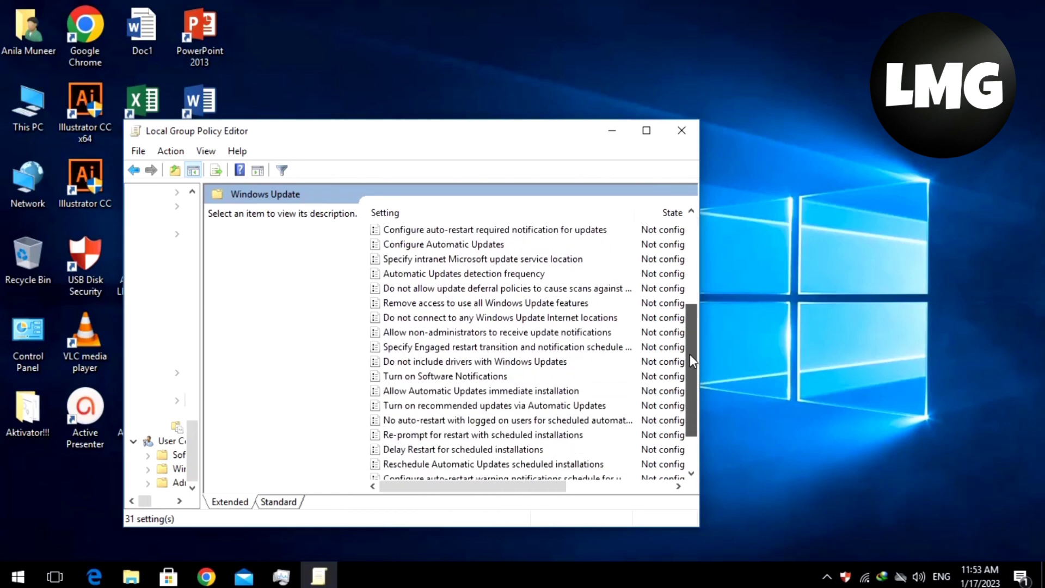
click(410, 421)
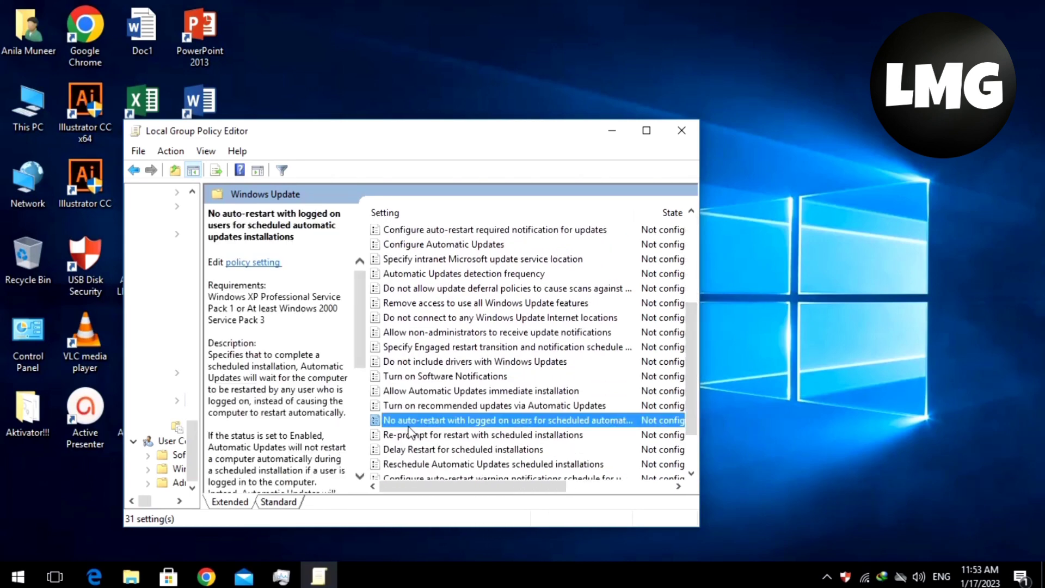
Set 'No auto-restart with logged on users' to Enabled, apply, and close the dialog.
double_click(455, 426)
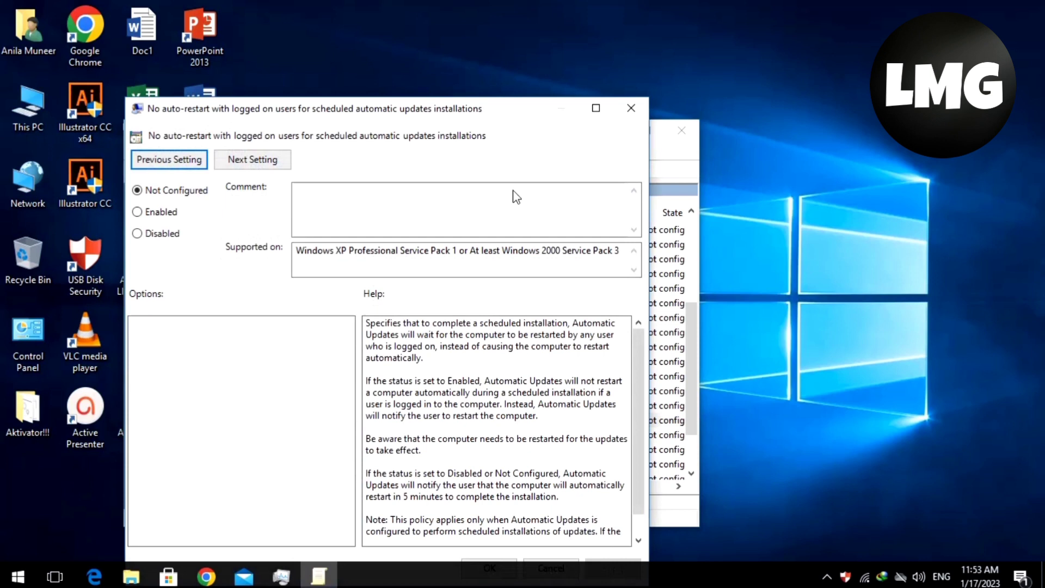
click(138, 214)
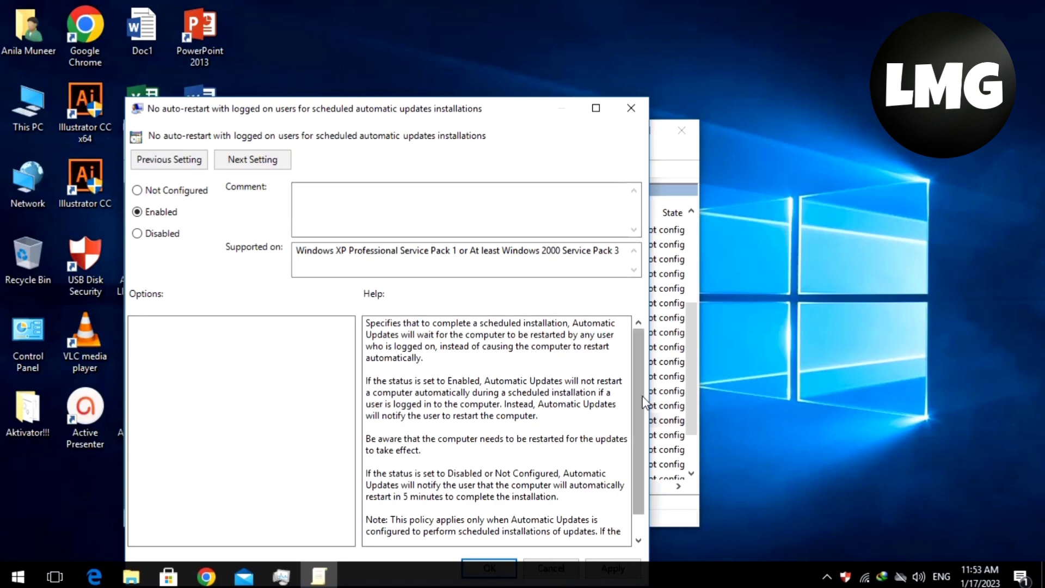
drag(643, 396, 642, 413)
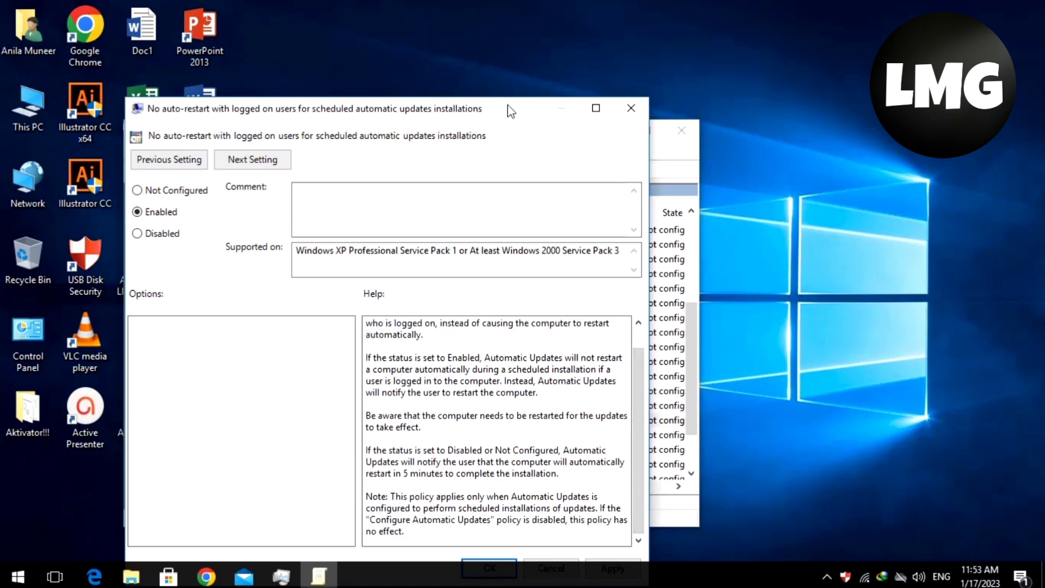
drag(508, 105, 587, 24)
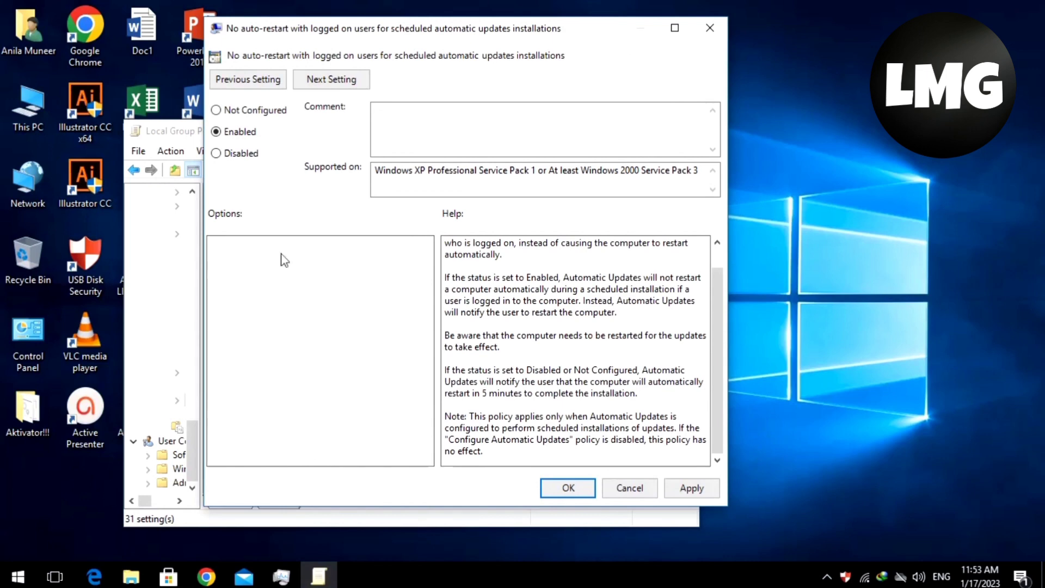
click(677, 496)
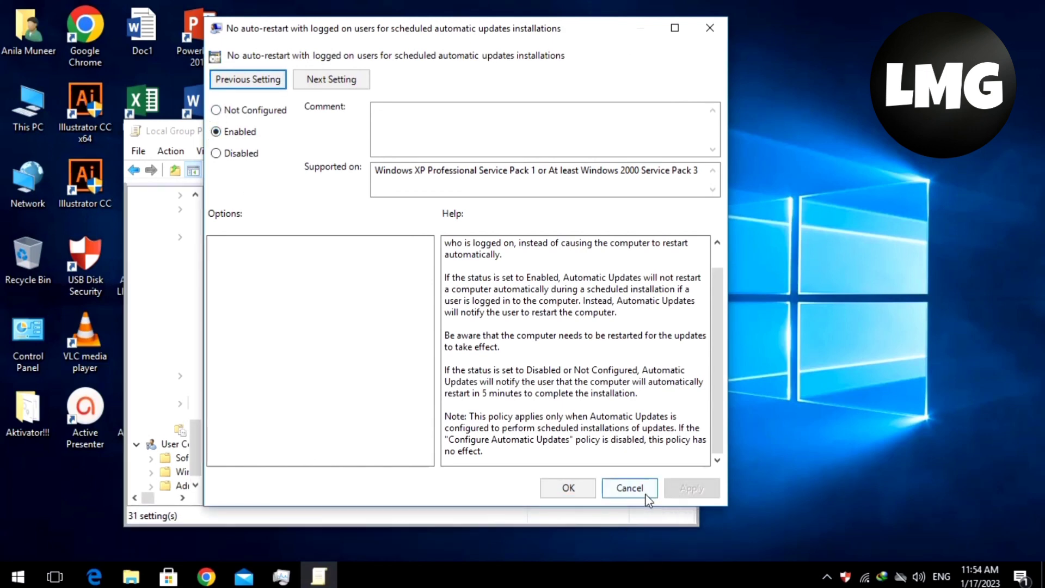
click(567, 489)
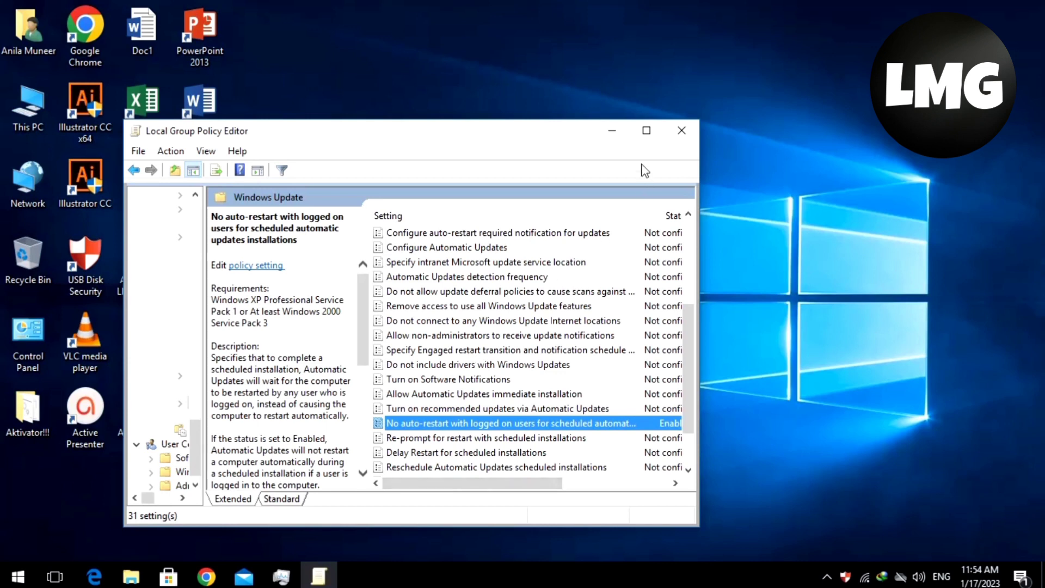
Minimize the Local Group Policy Editor window to show the desktop.
click(626, 136)
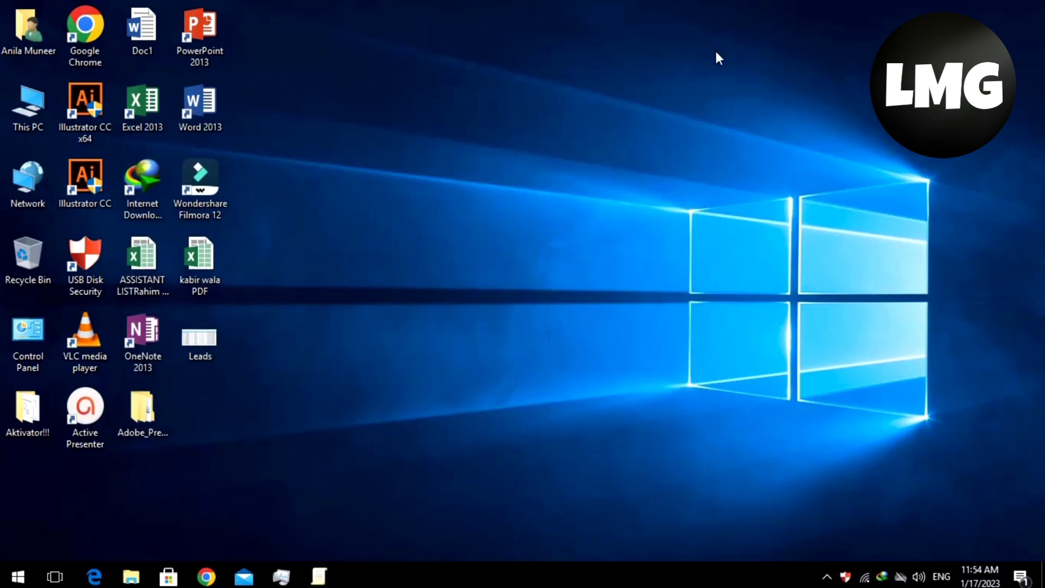